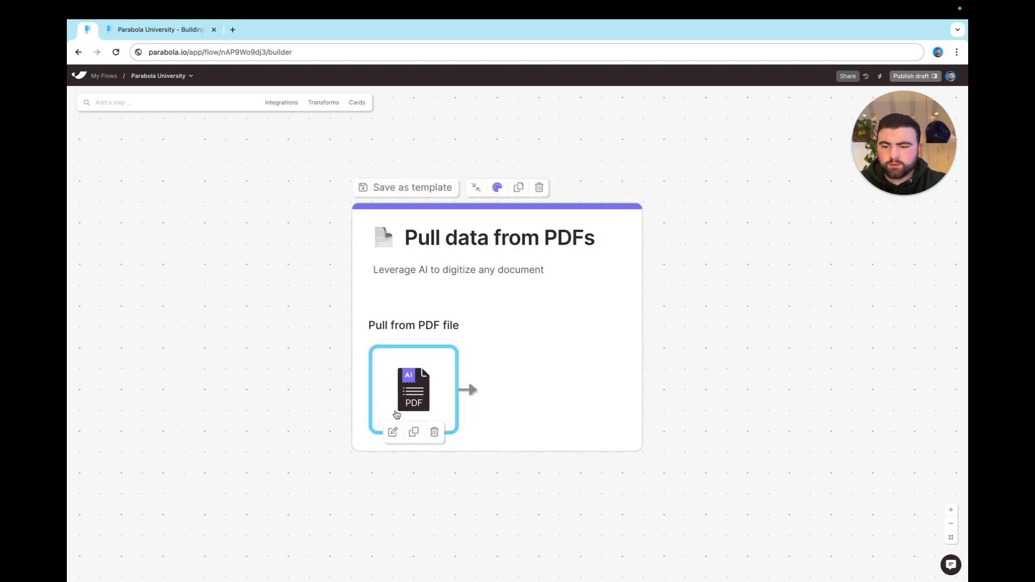
# Open the settings of the Pull from PDF file step and view the invoice PDF in full size
pyautogui.doubleClick(398, 412)
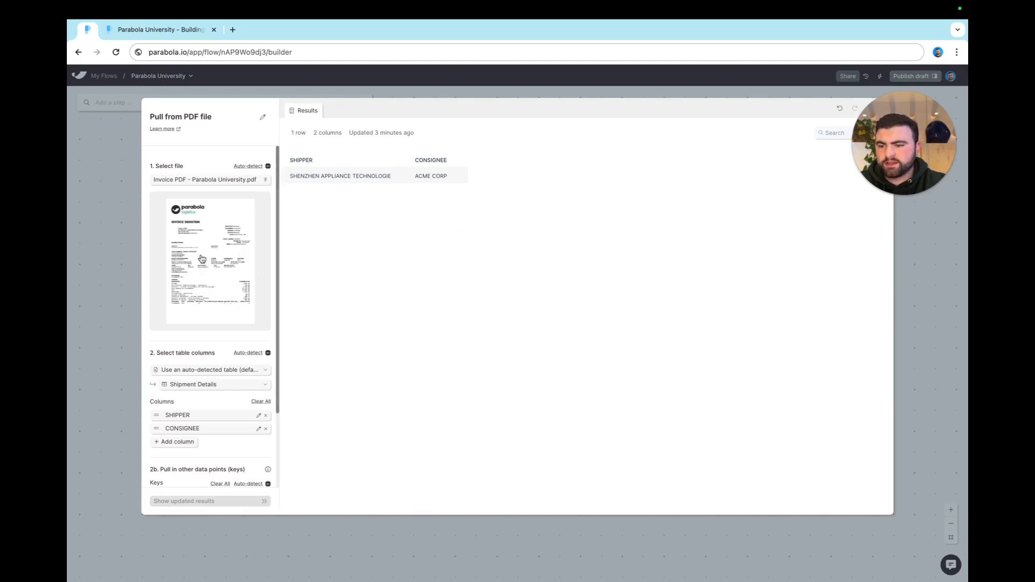
pyautogui.click(202, 258)
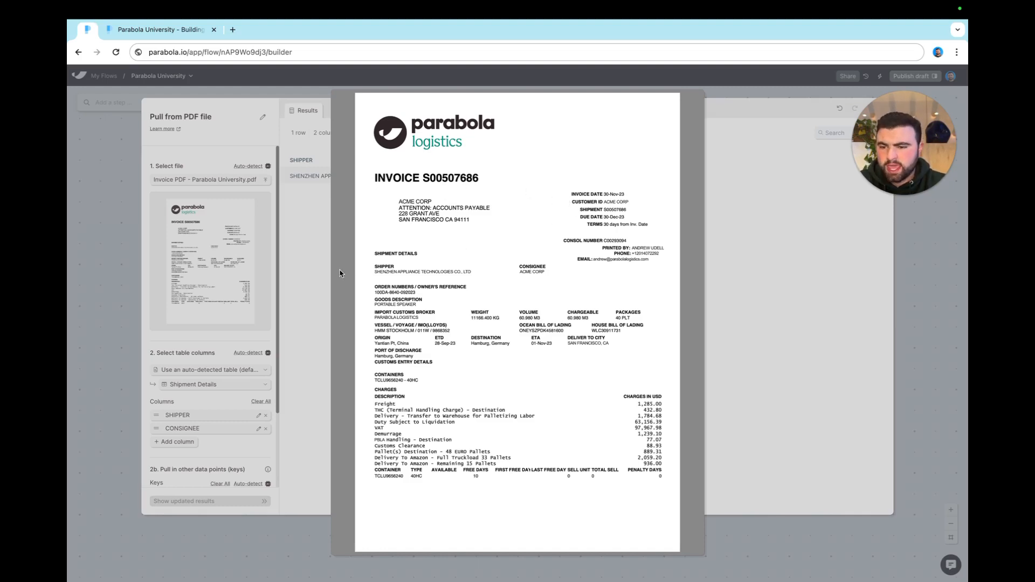
pyautogui.click(311, 284)
# Review the list of auto-detected tables and compare it with the full-size invoice preview
pyautogui.scroll(-4, 229, 297)
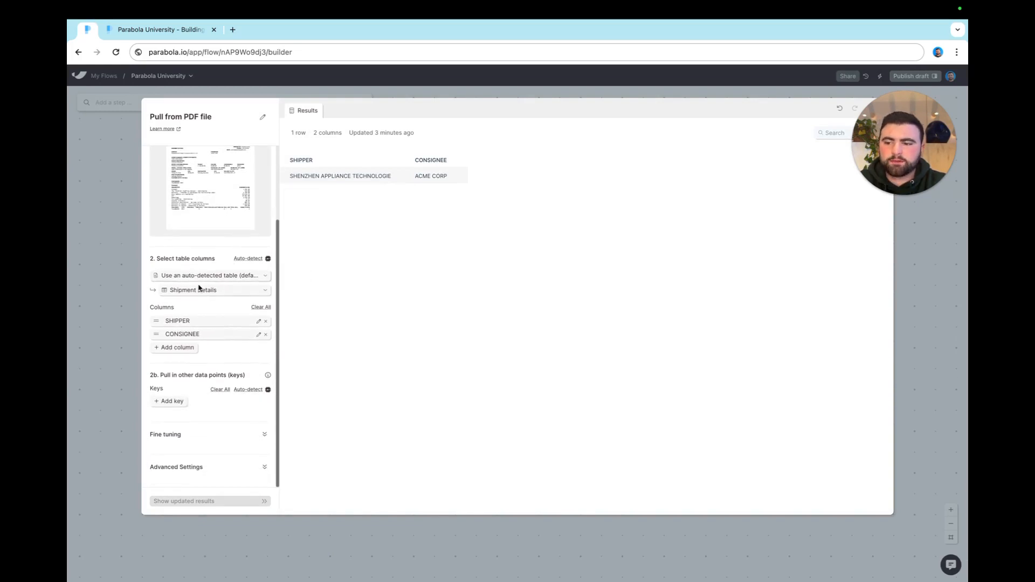
pyautogui.click(202, 291)
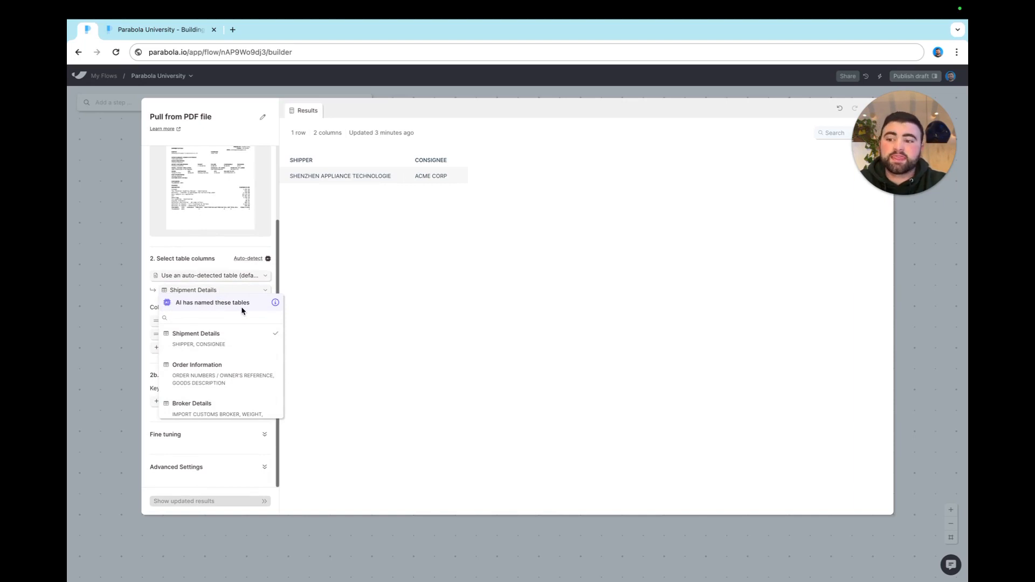
pyautogui.scroll(-1, 235, 326)
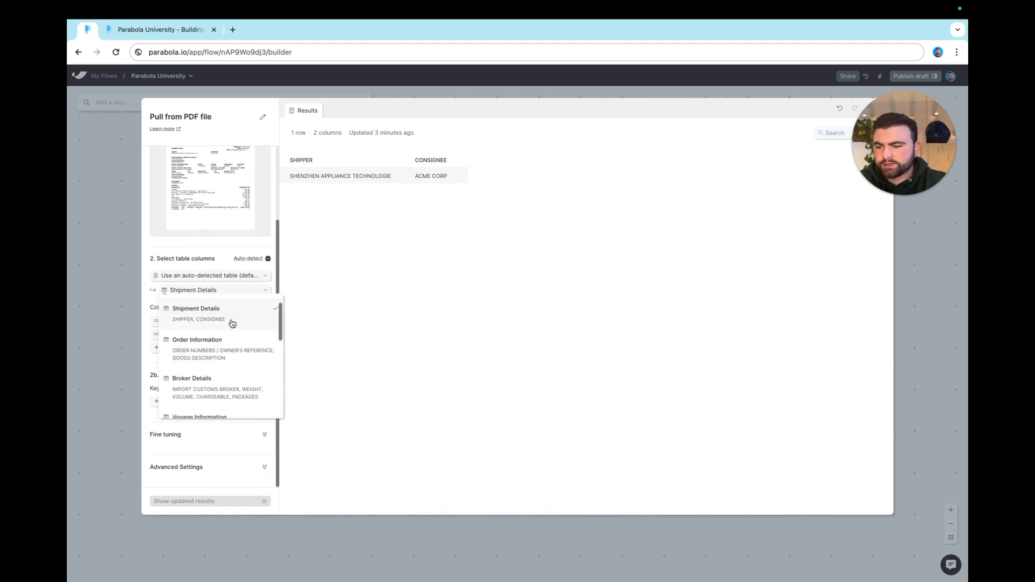
pyautogui.scroll(1, 232, 323)
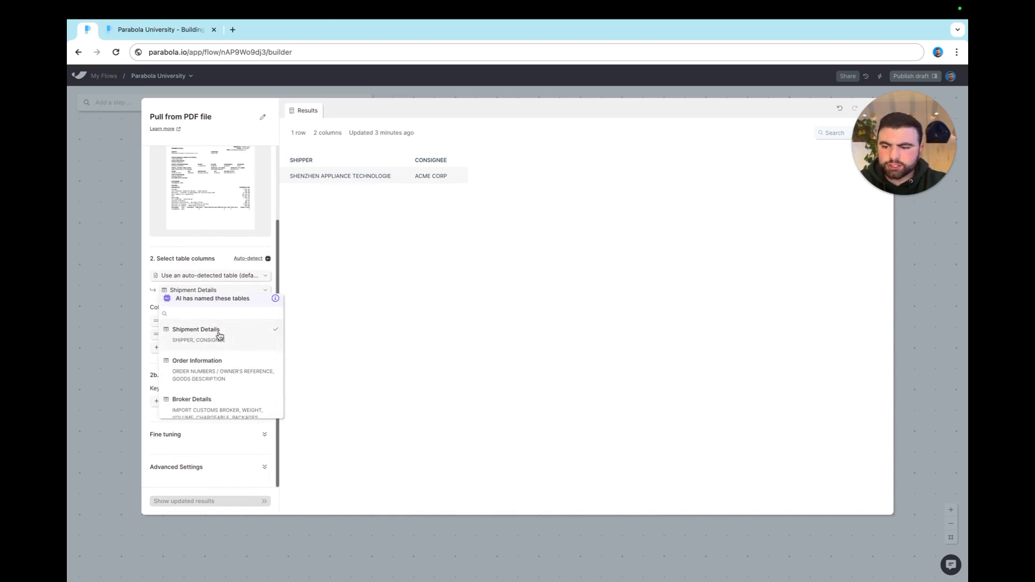
pyautogui.click(317, 326)
pyautogui.click(224, 201)
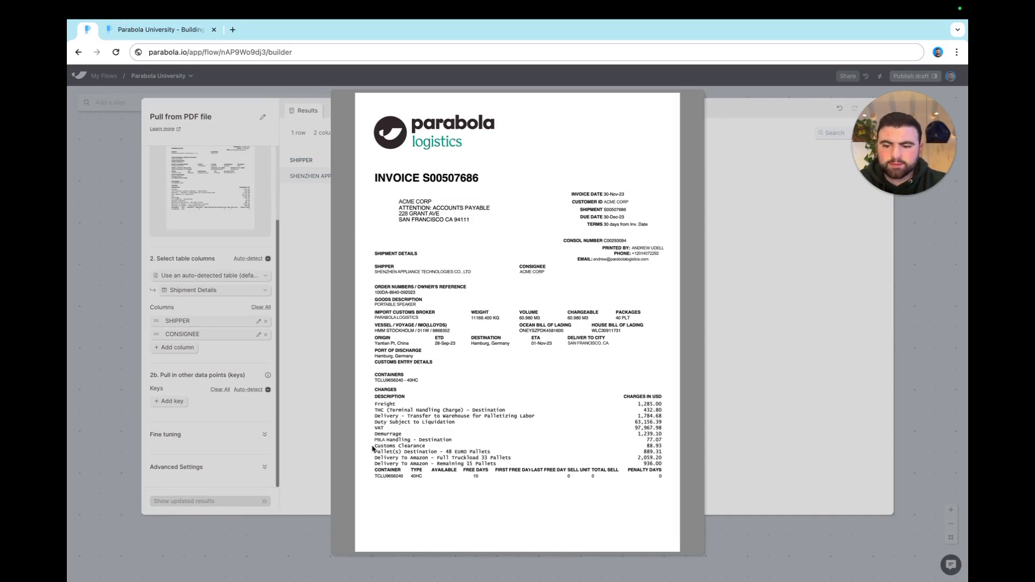
pyautogui.click(310, 331)
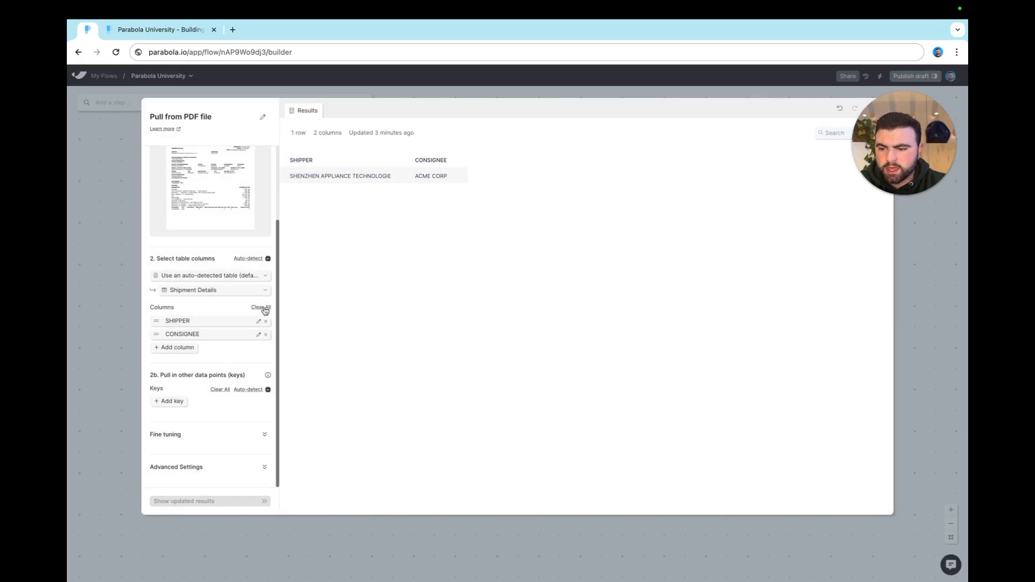
# Choose Charges Summary as the auto-detected table to pull from the invoice
pyautogui.click(216, 290)
pyautogui.scroll(-8, 232, 331)
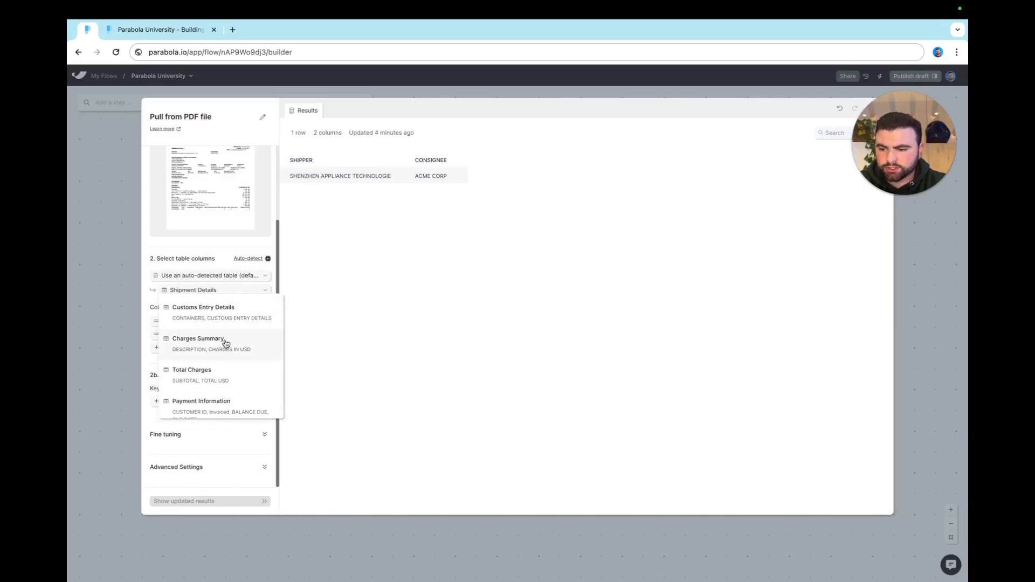
pyautogui.click(227, 341)
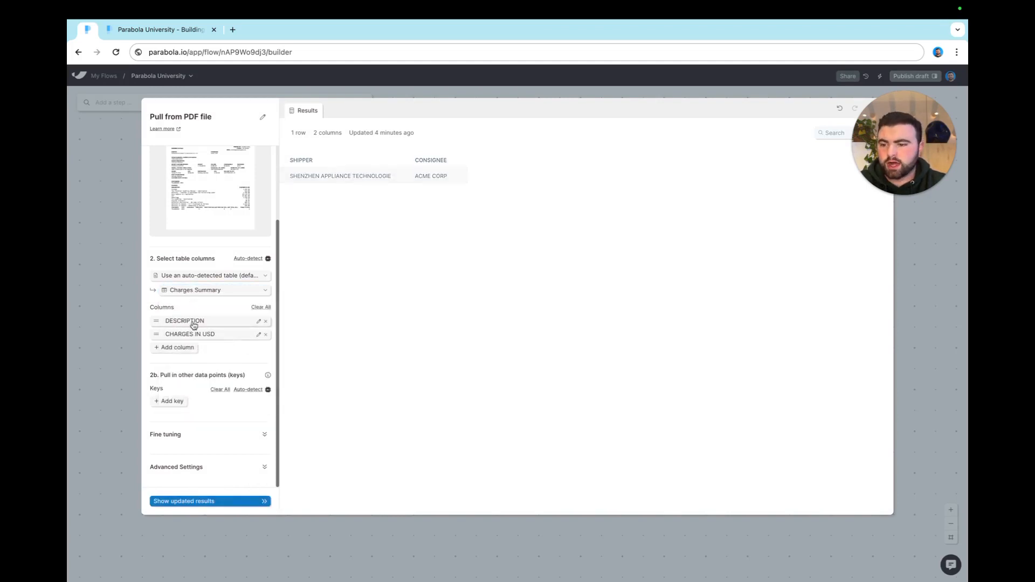
# Inspect the DESCRIPTION column's settings for name, example values and additional instructions
pyautogui.click(218, 327)
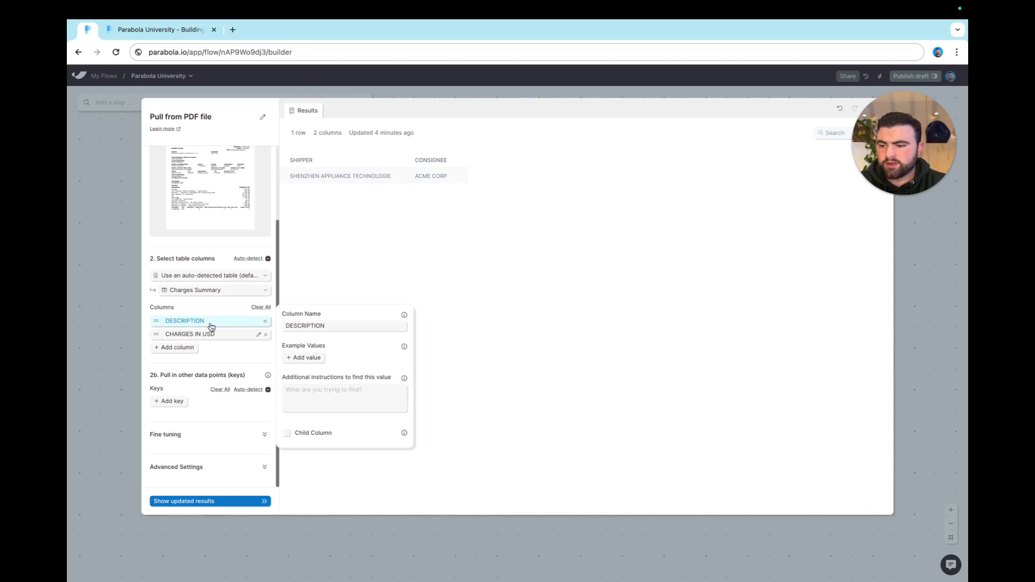
pyautogui.click(338, 323)
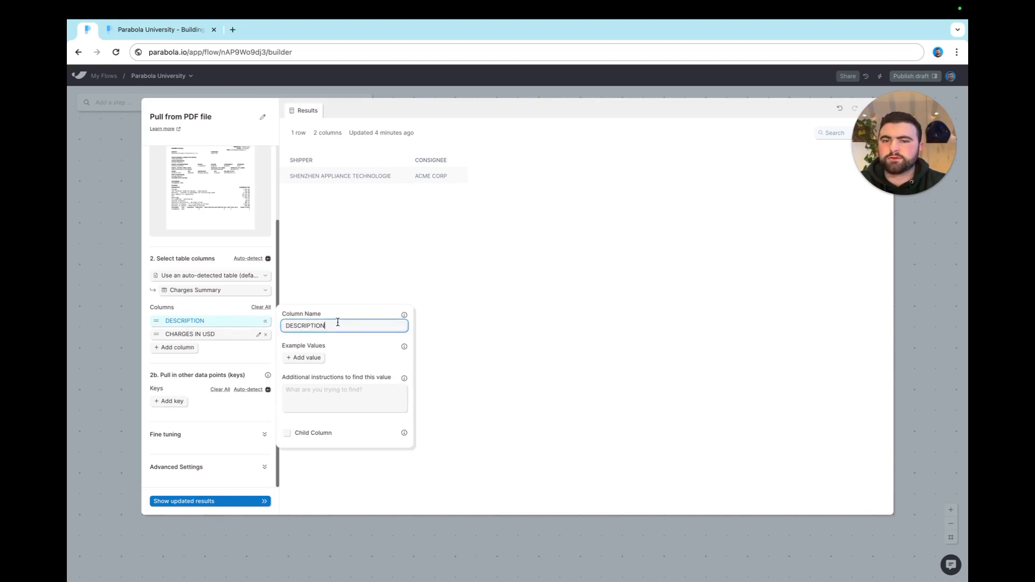
pyautogui.click(362, 293)
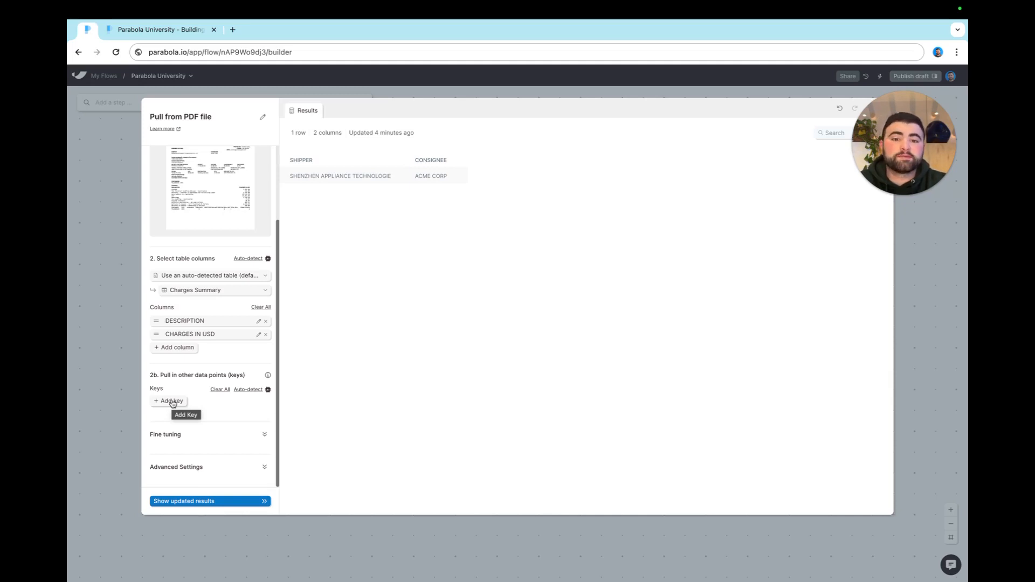
# Check the invoice preview and add three keys named Invoice Date, Invoice Due Date and Invoice Number
pyautogui.click(195, 225)
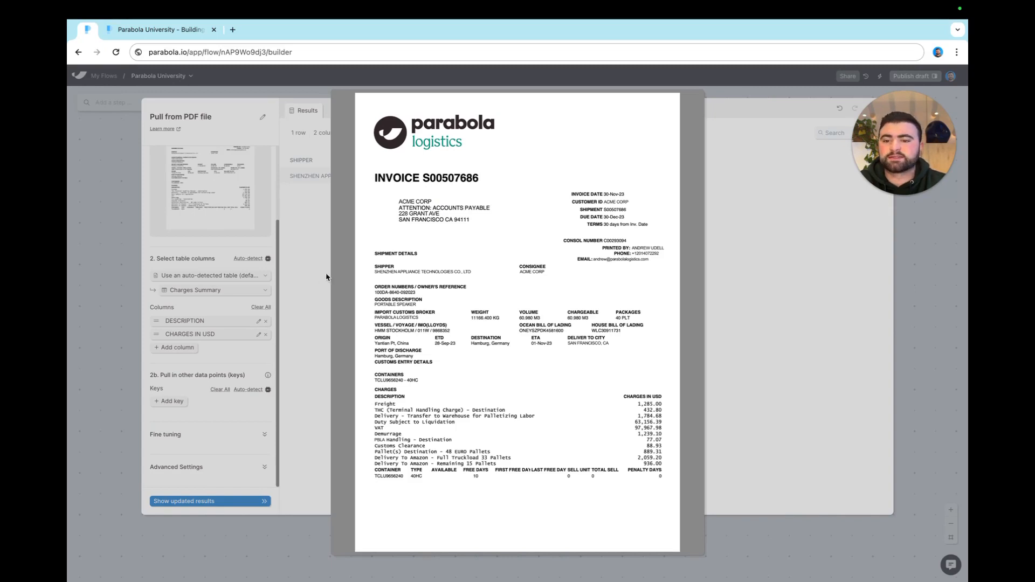
pyautogui.click(286, 305)
pyautogui.click(165, 405)
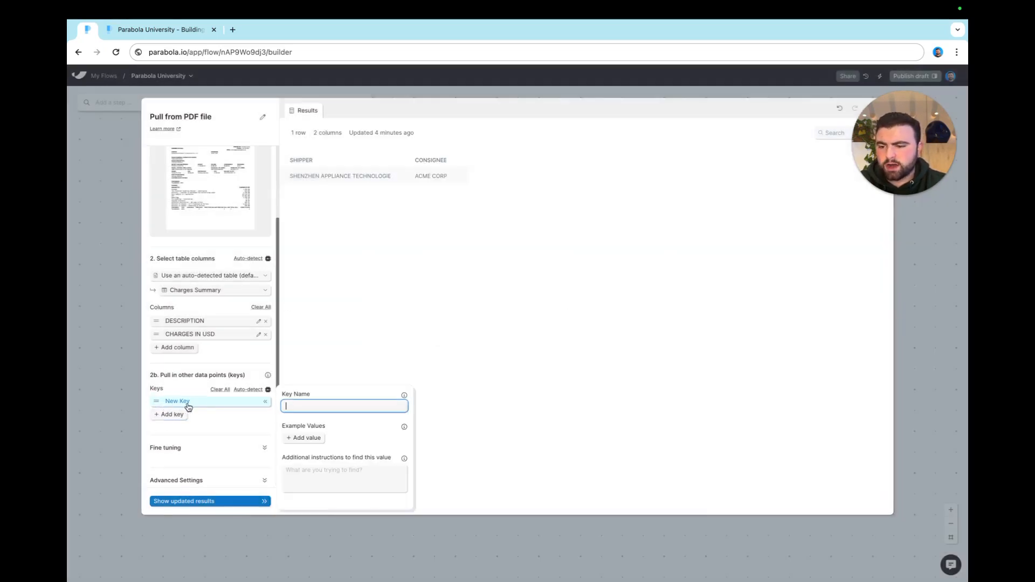
pyautogui.write('Invoice Date')
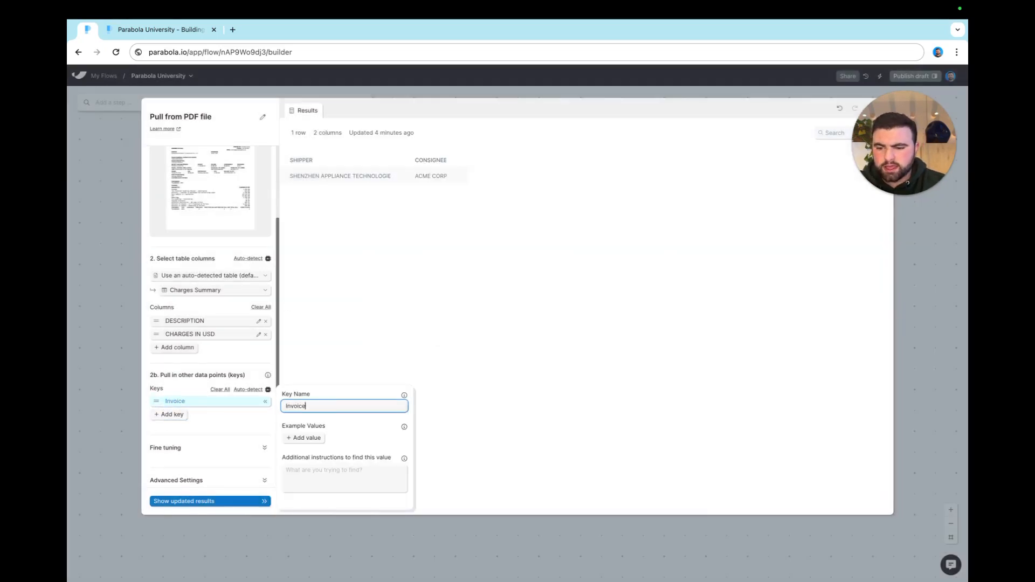
pyautogui.click(184, 417)
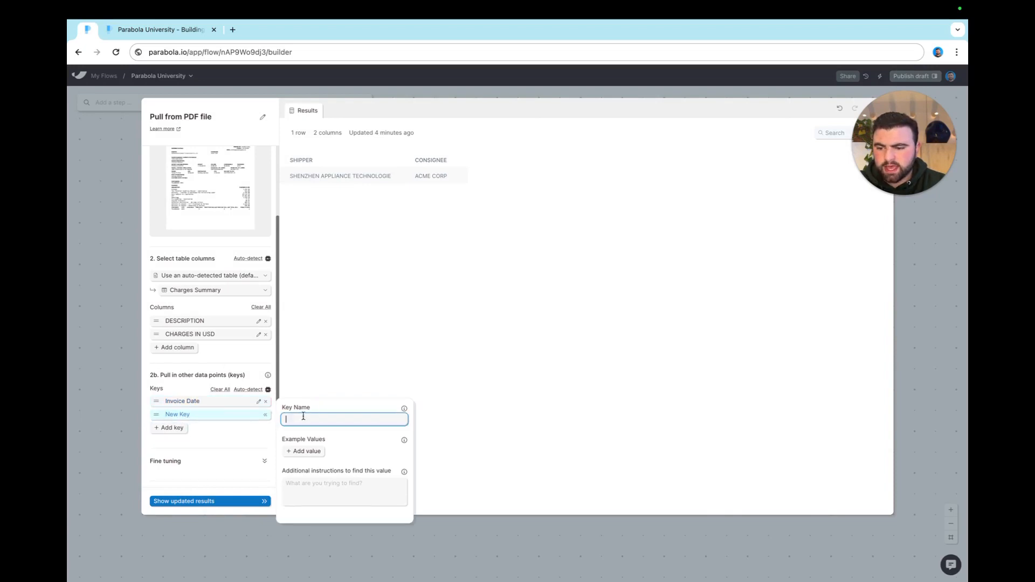
pyautogui.write('Invoice Due Date')
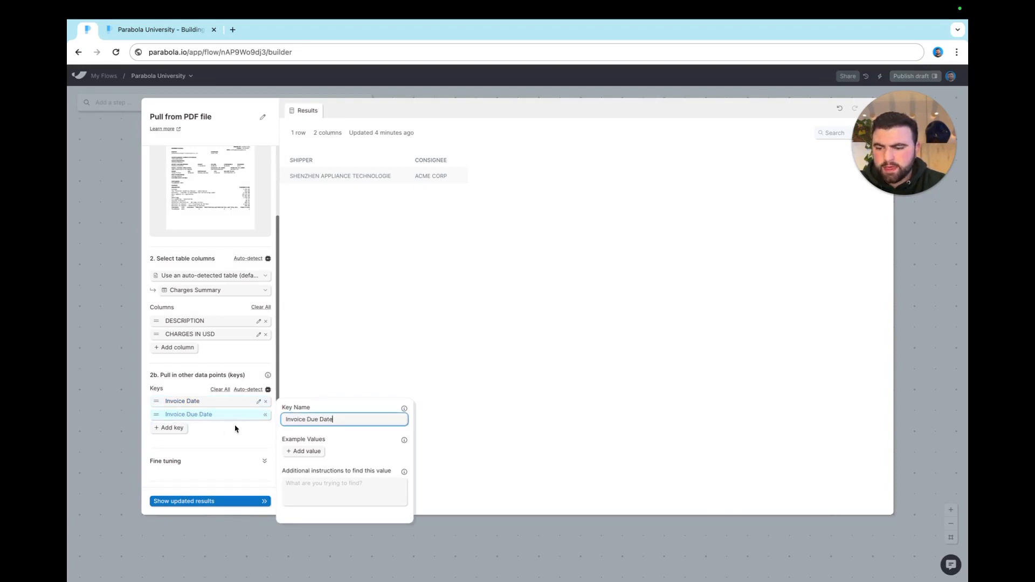
pyautogui.click(183, 432)
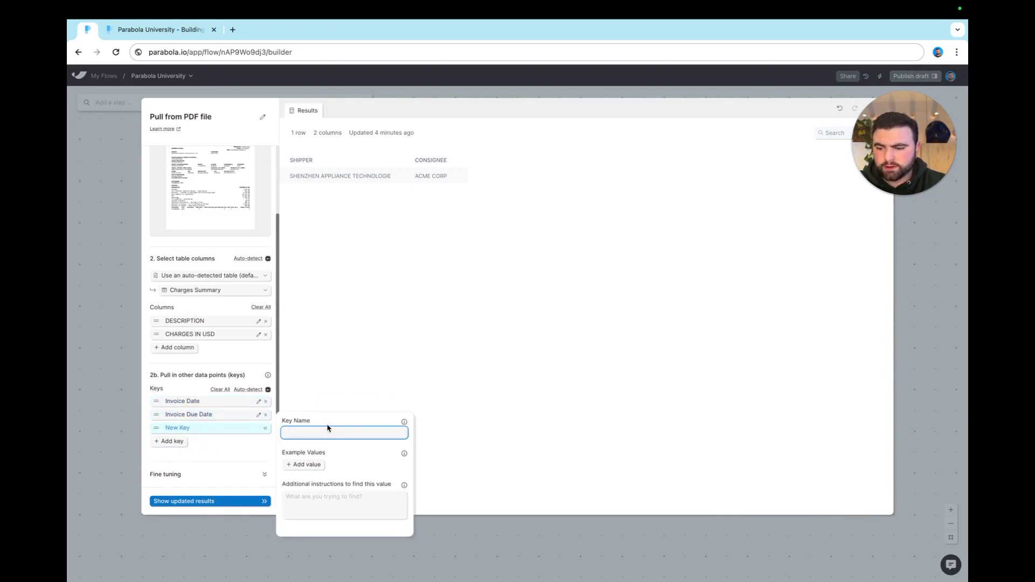
pyautogui.write('Invoice Number')
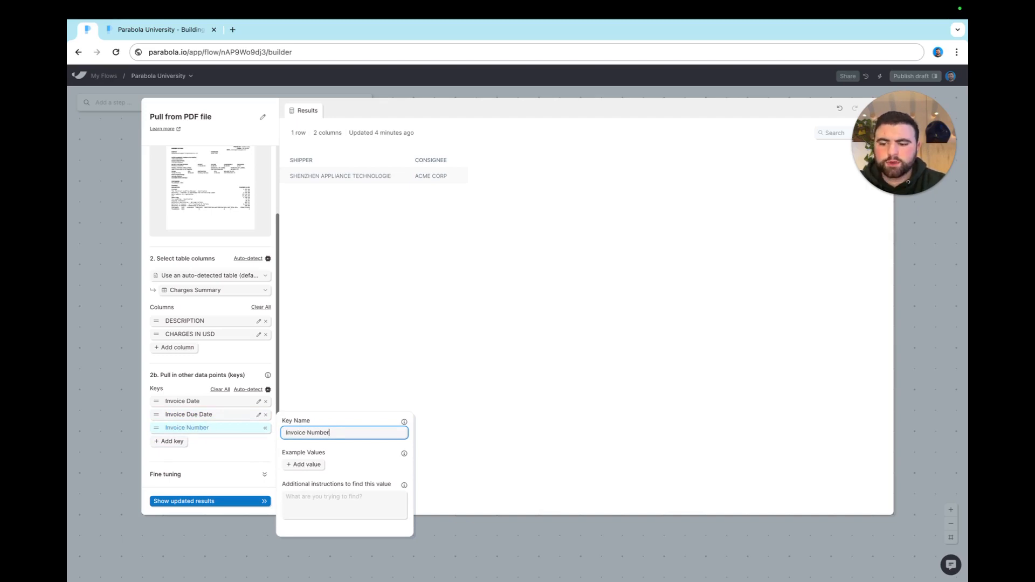
# Add the example value S00239843 to the Invoice Number key
pyautogui.click(391, 455)
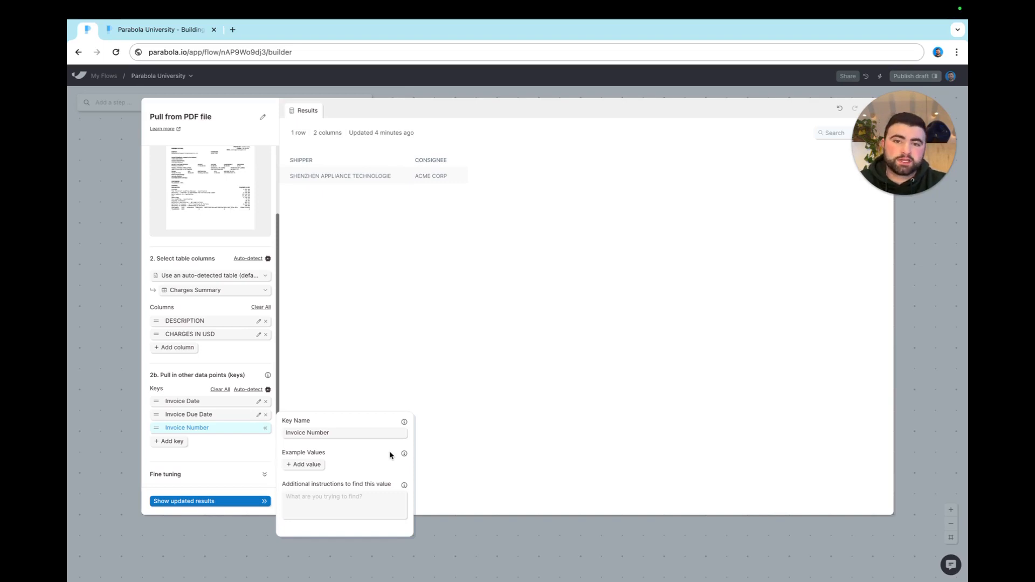
pyautogui.click(304, 464)
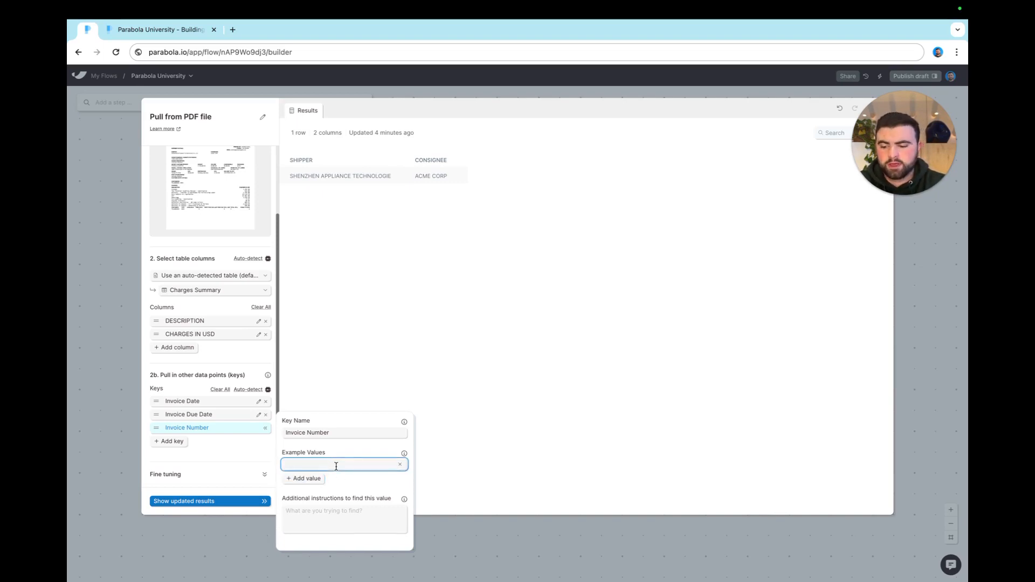
pyautogui.write('S00239843')
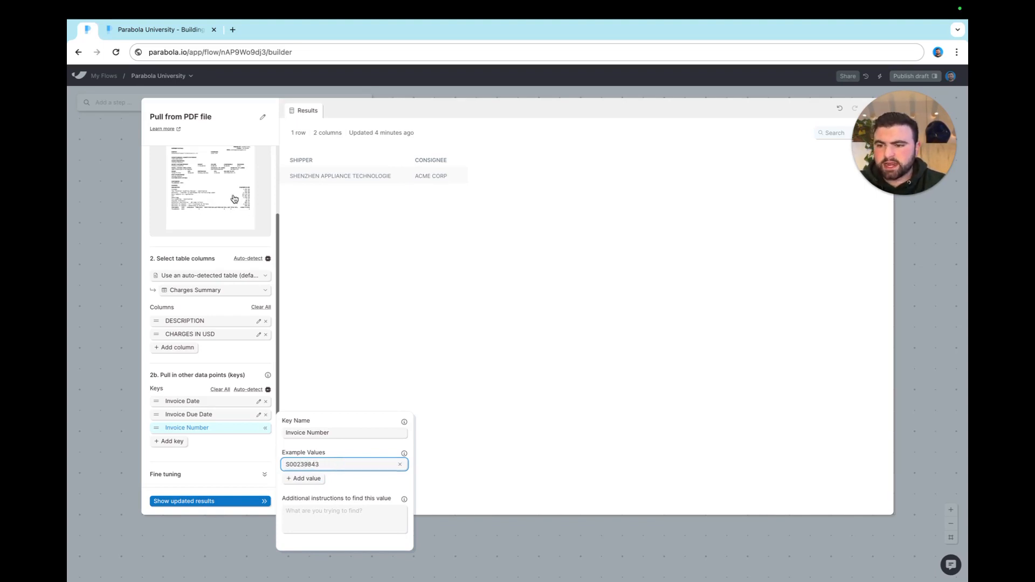
# Give the Invoice Number key the additional instructions "Found in top left corner of document" and update the step's results
pyautogui.click(234, 198)
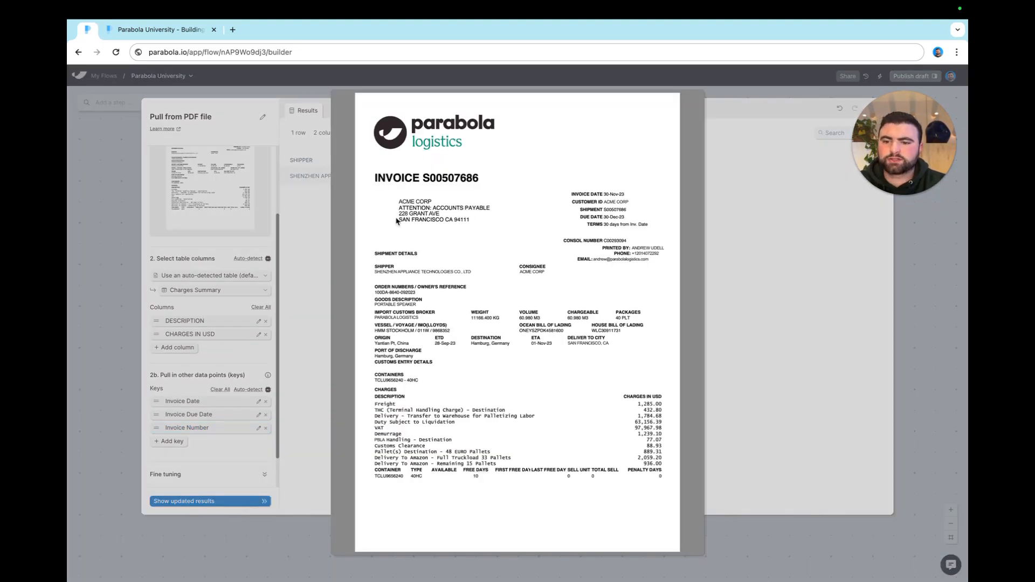
pyautogui.click(295, 300)
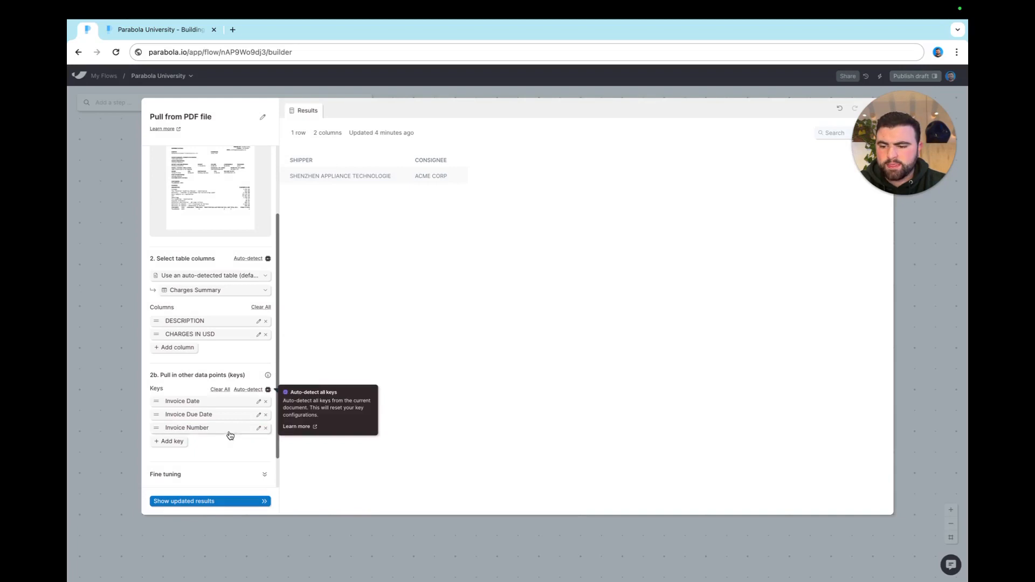
pyautogui.click(248, 430)
pyautogui.click(334, 513)
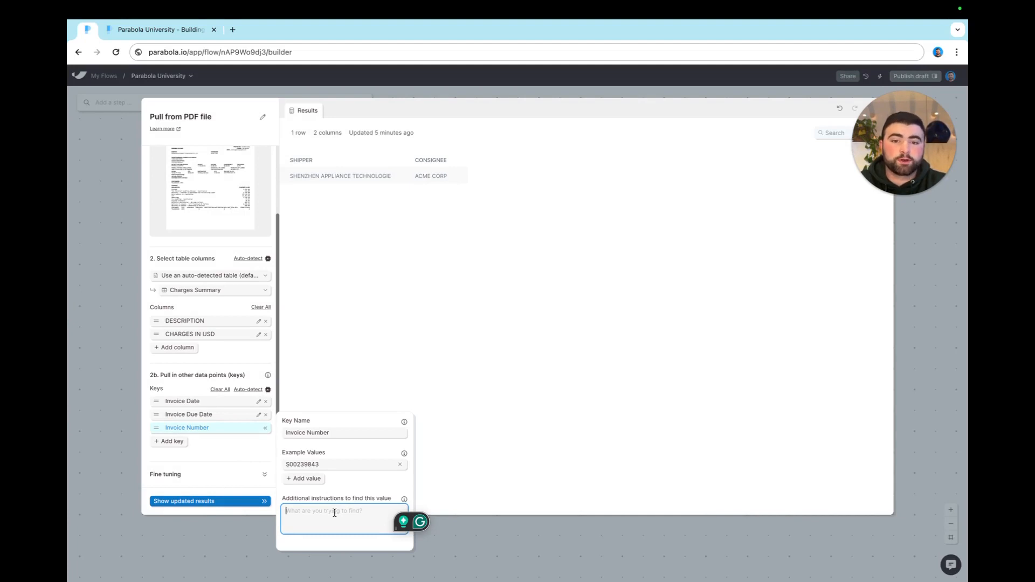
pyautogui.write('Found in')
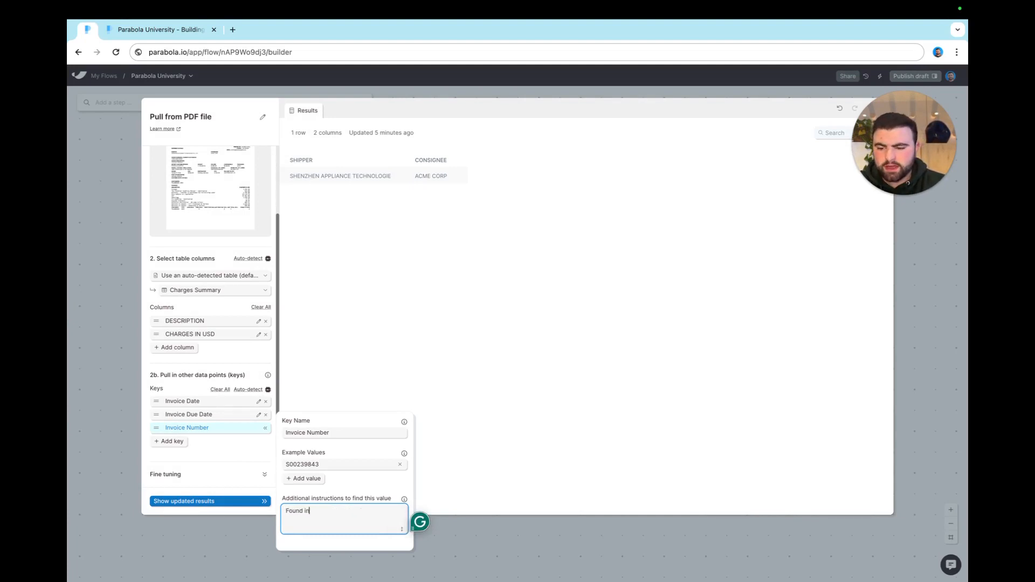
pyautogui.write(' top left ')
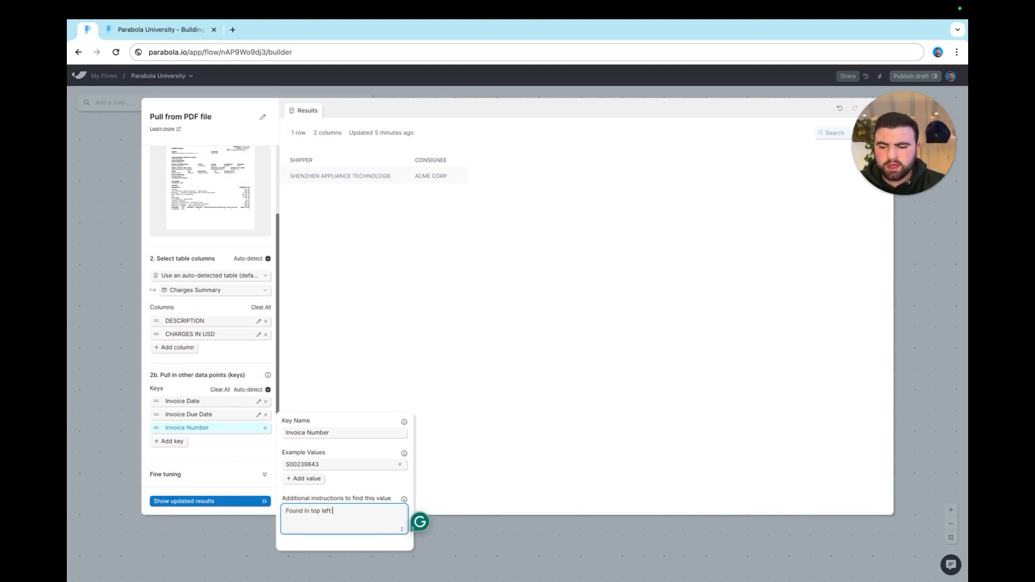
pyautogui.write('corner of doc')
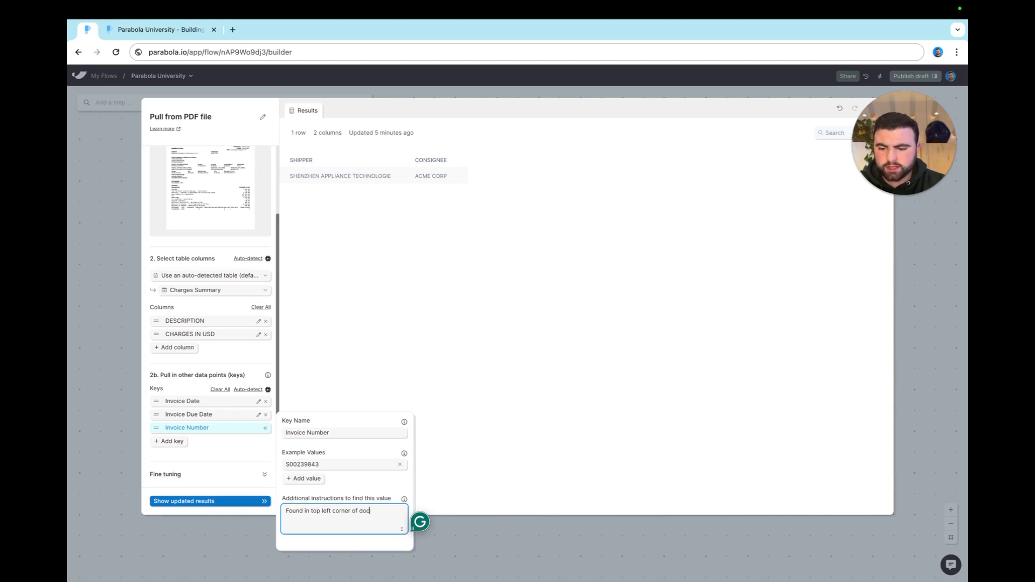
pyautogui.write('umnet')
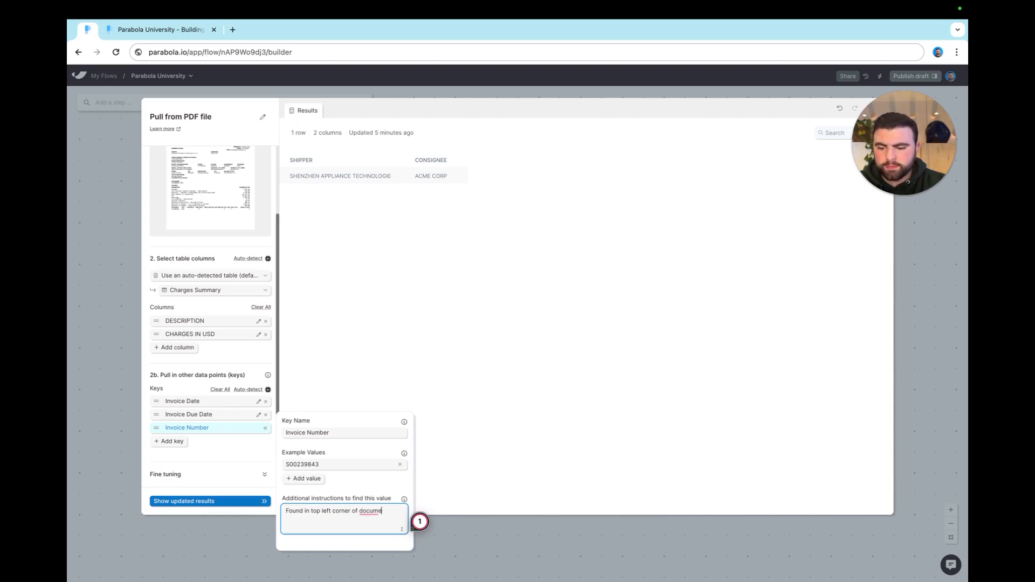
pyautogui.write('t')
pyautogui.click(376, 337)
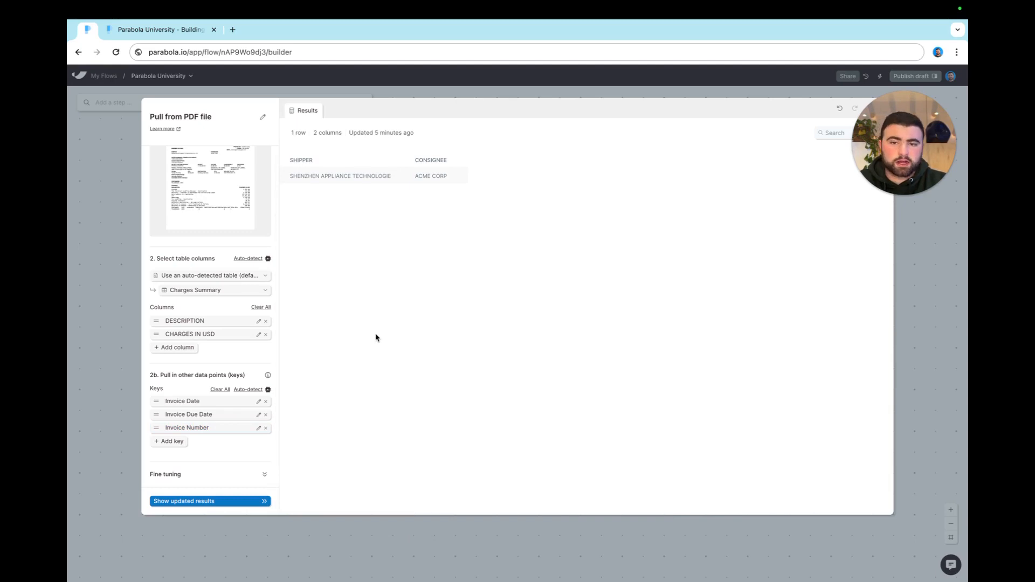
pyautogui.click(209, 501)
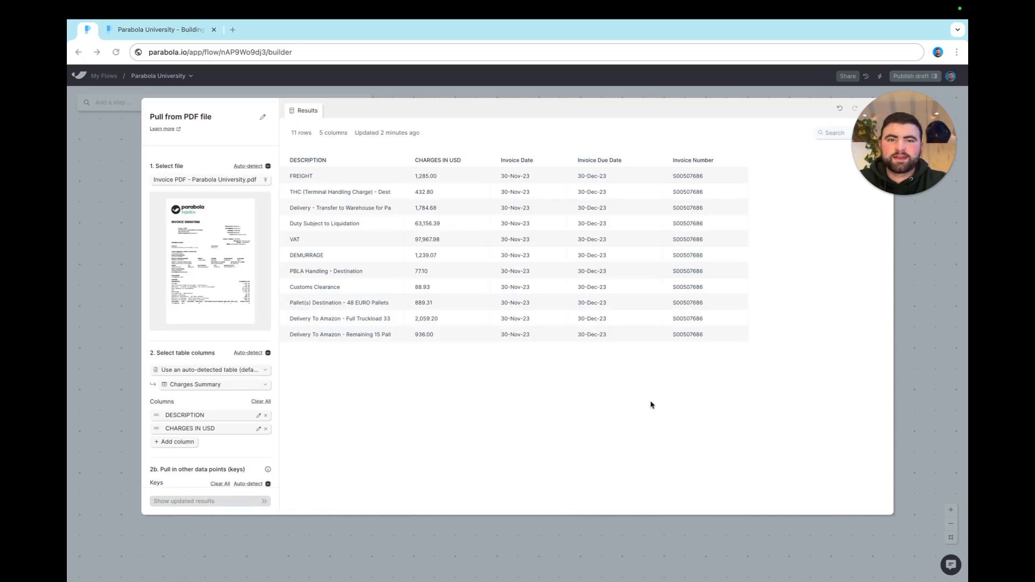